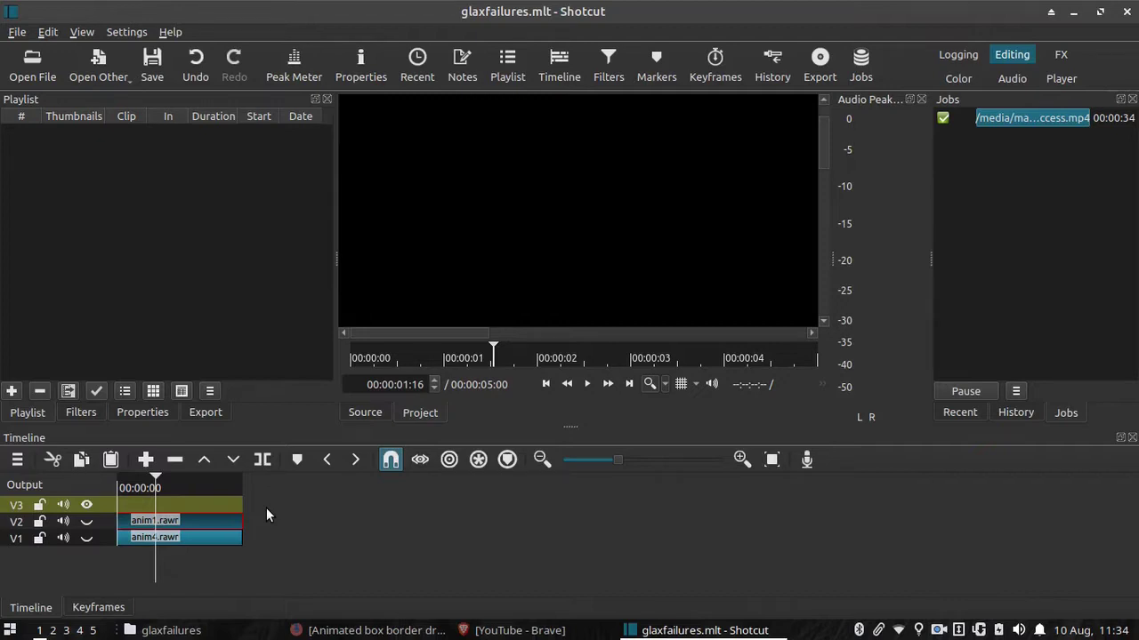
- Create a new Glaxnimate animation clip, anim2, keeping the 5-second duration and transparent background
left_click(99, 60)
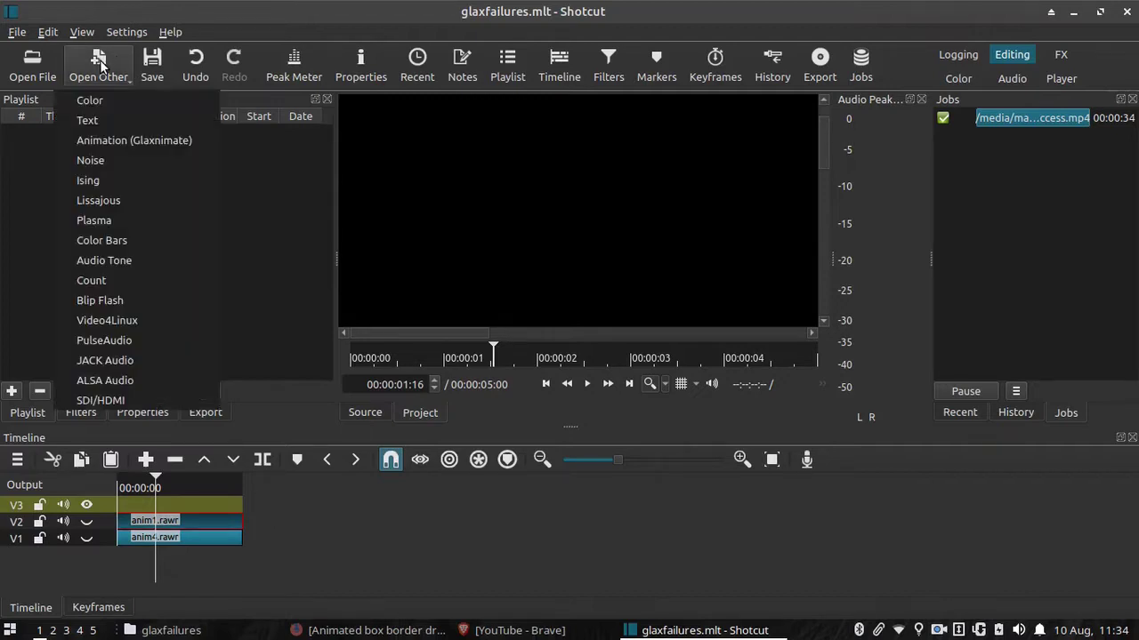
left_click(113, 140)
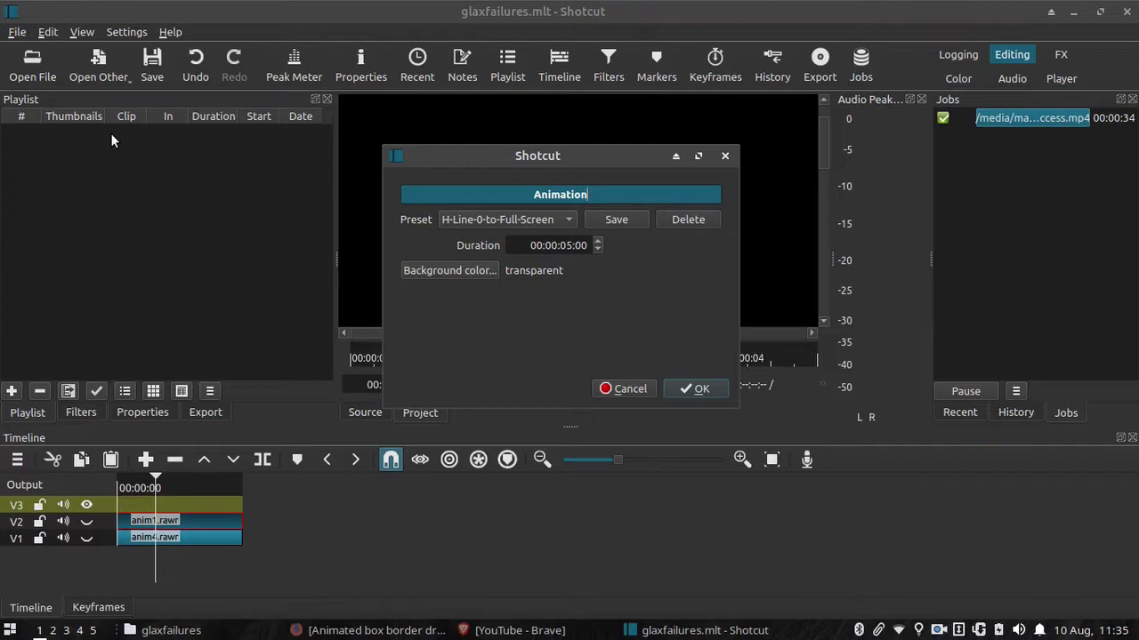
left_click(686, 389)
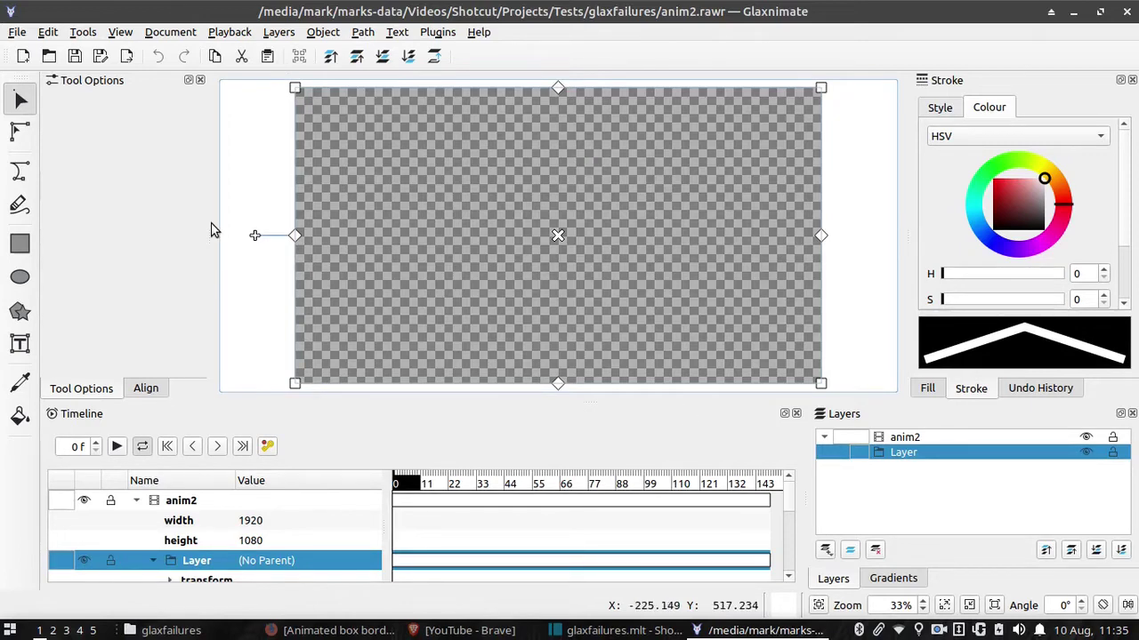
- Set the Bezier tool to draw stroke-only paths, with stroke width 10
left_click(36, 255)
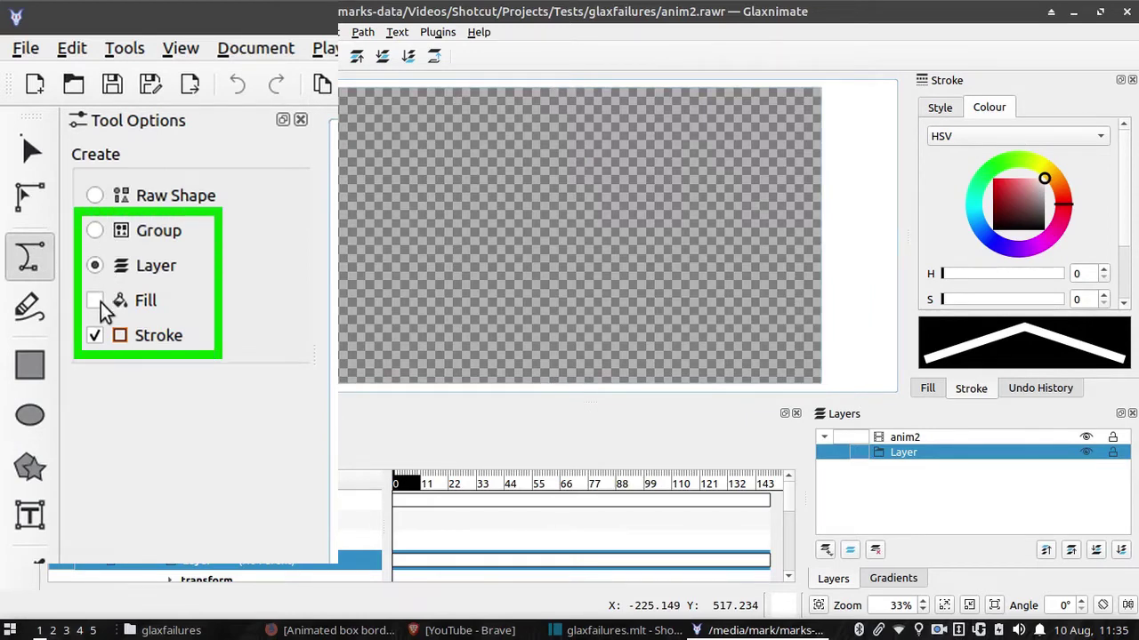
left_click(94, 336)
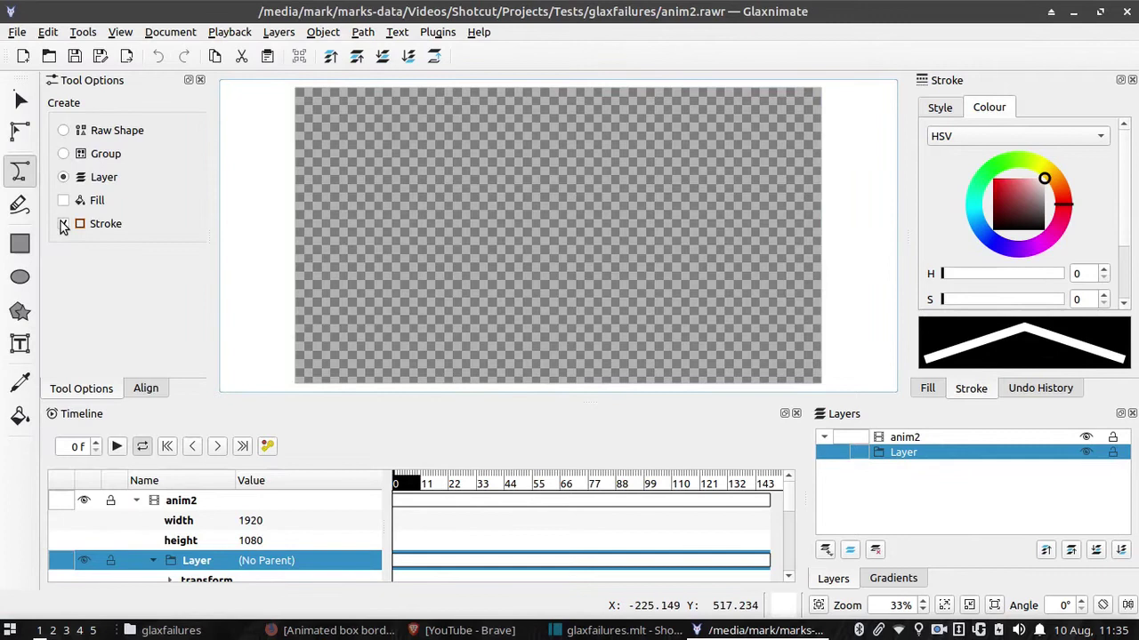
left_click(63, 224)
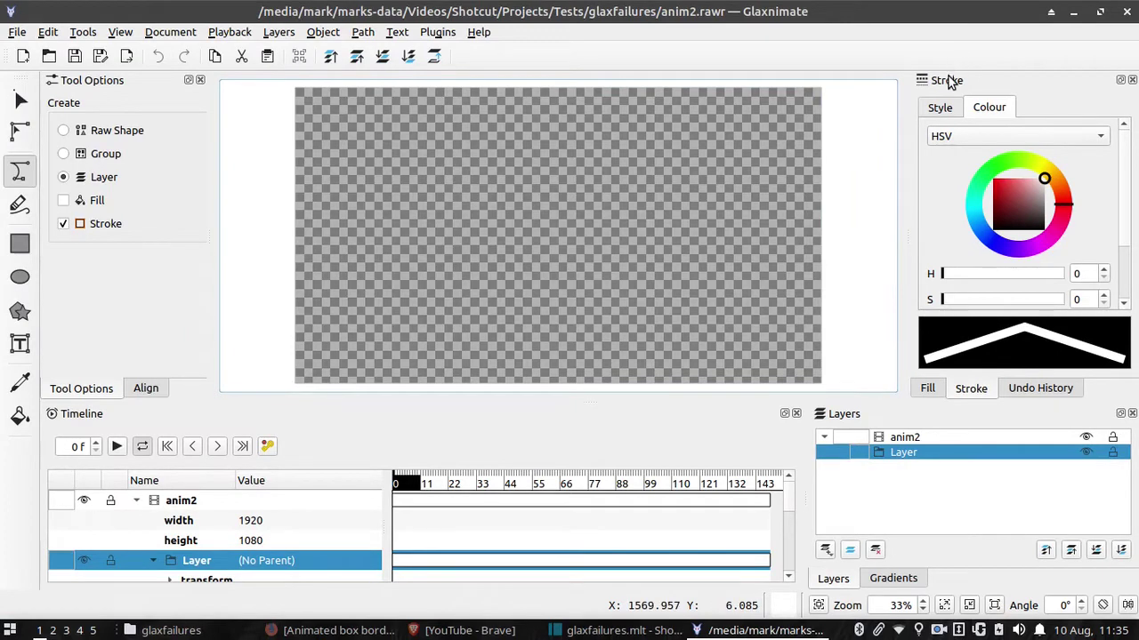
left_click(939, 107)
left_click(987, 136)
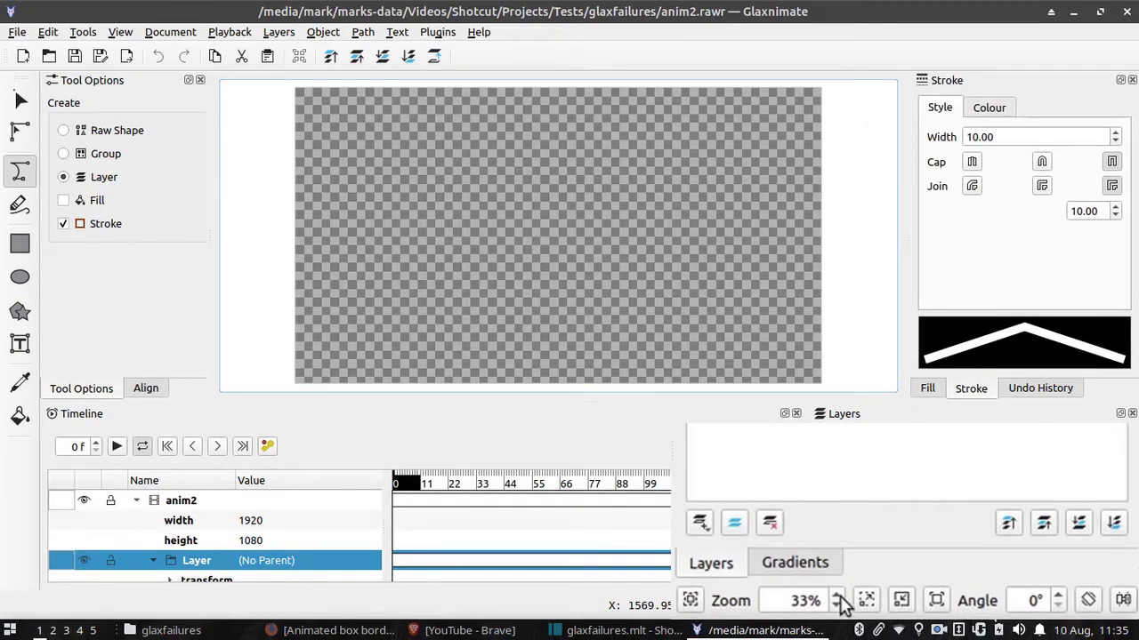
- Zoom the Glaxnimate canvas in to 100%
left_click(840, 598)
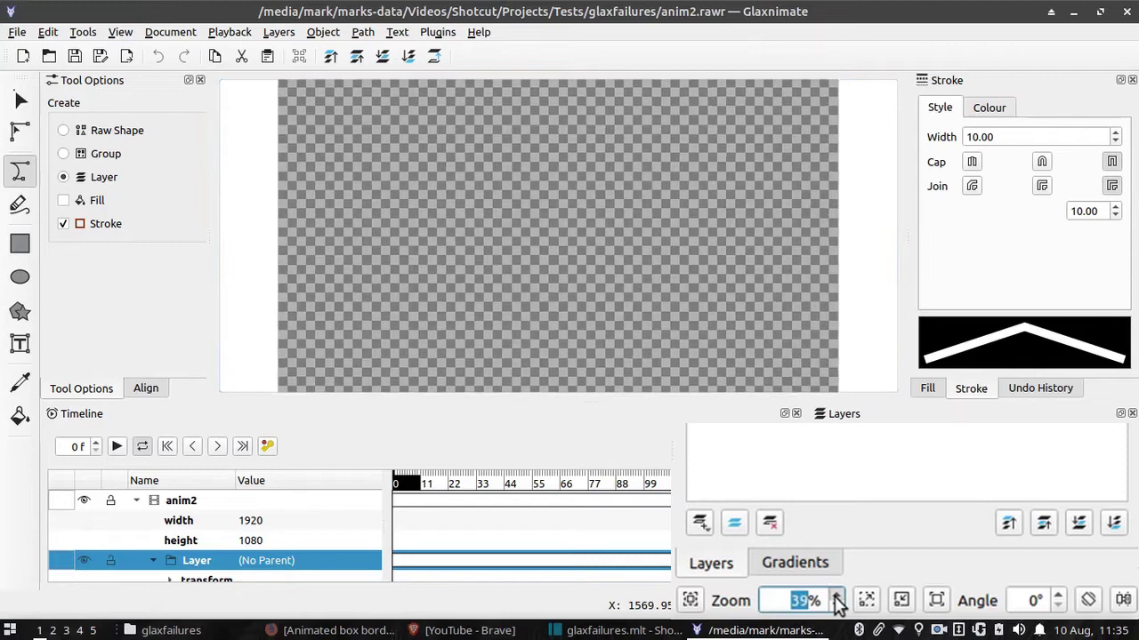
left_click(840, 601)
left_click(840, 600)
left_click(840, 600)
left_click(840, 600)
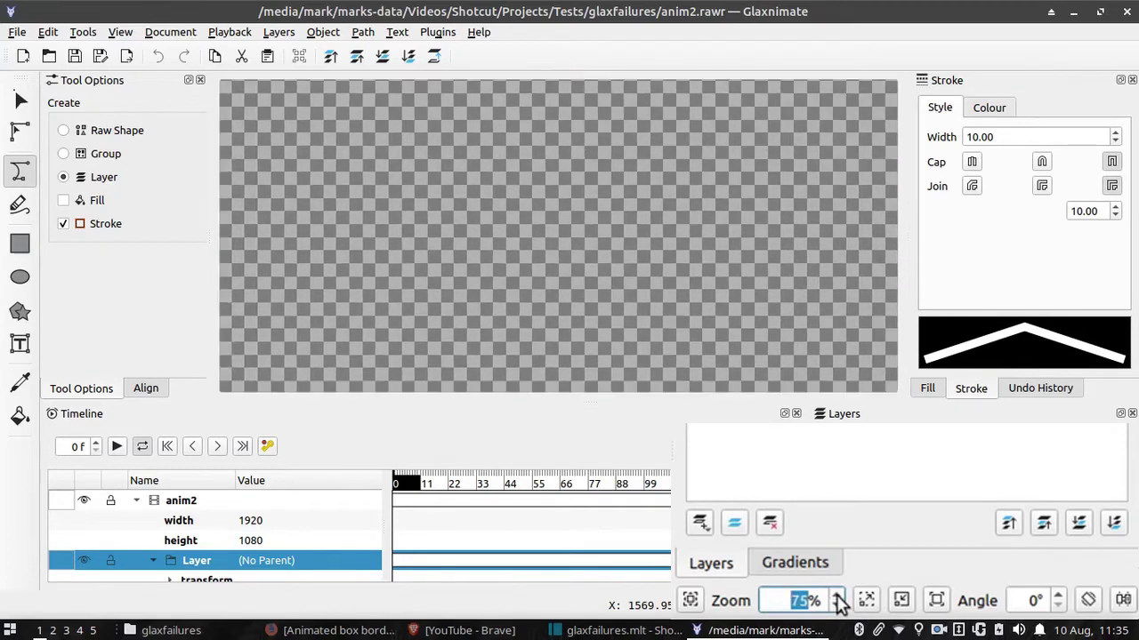
left_click(892, 603)
left_click(892, 603)
left_click(892, 604)
left_click(892, 603)
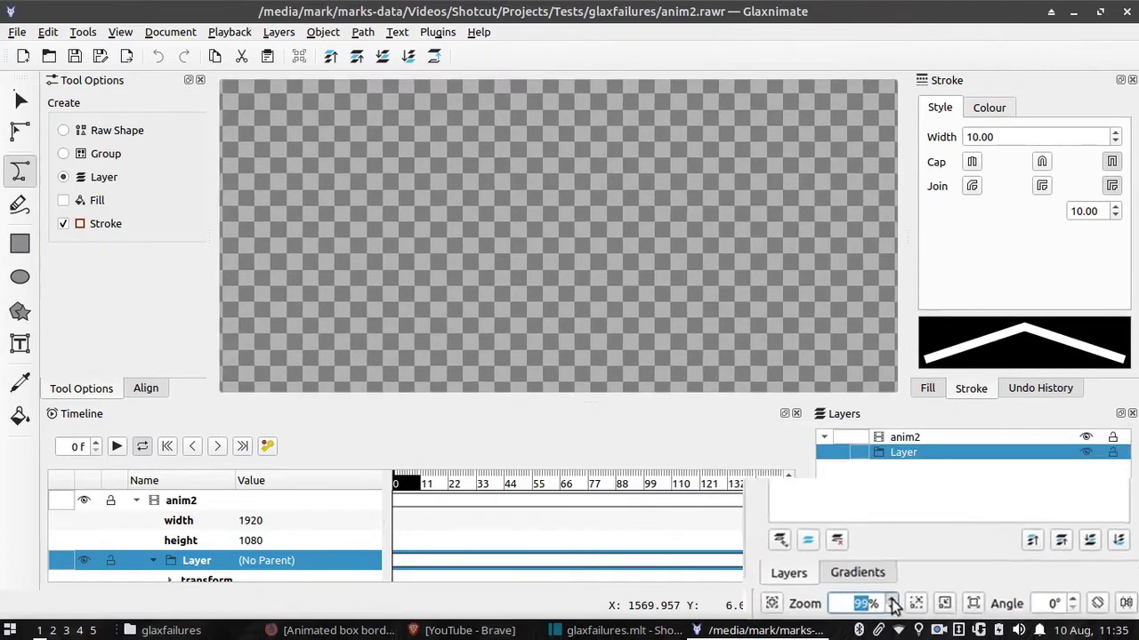
left_click(892, 603)
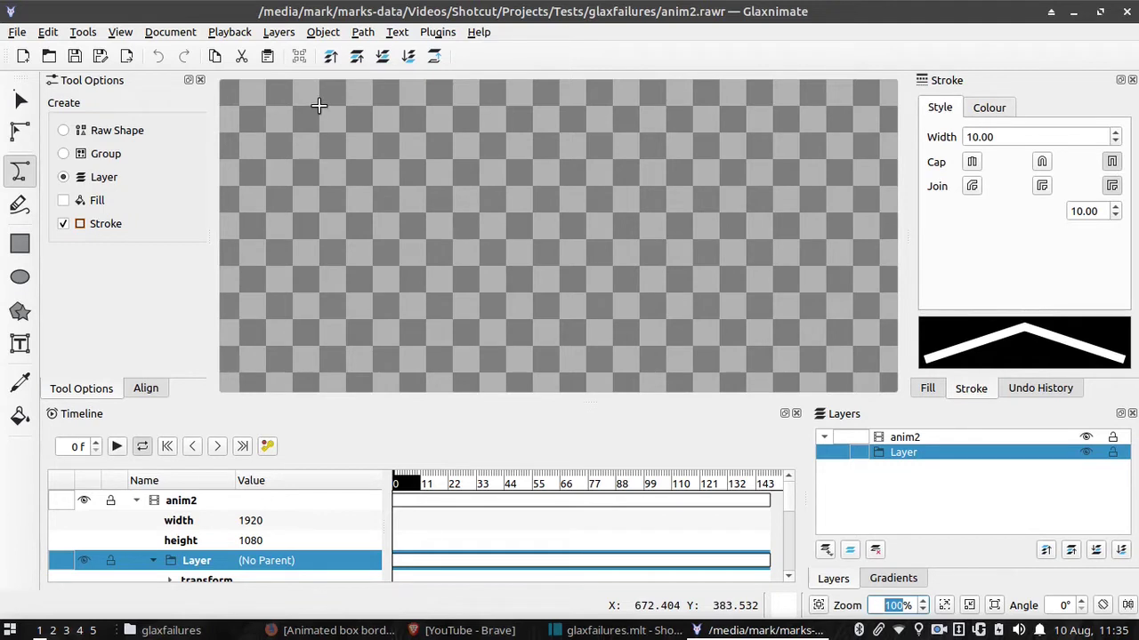
- Start a path with one node near the top-left corner, then enable keyframe recording and node adding
double_click(319, 105)
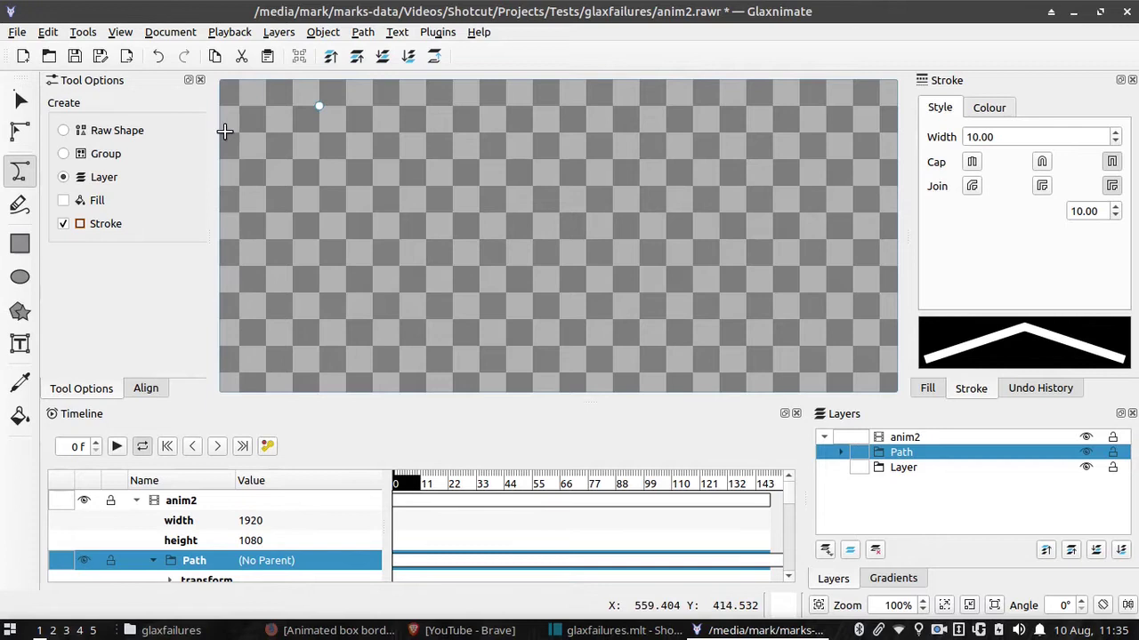
left_click(21, 134)
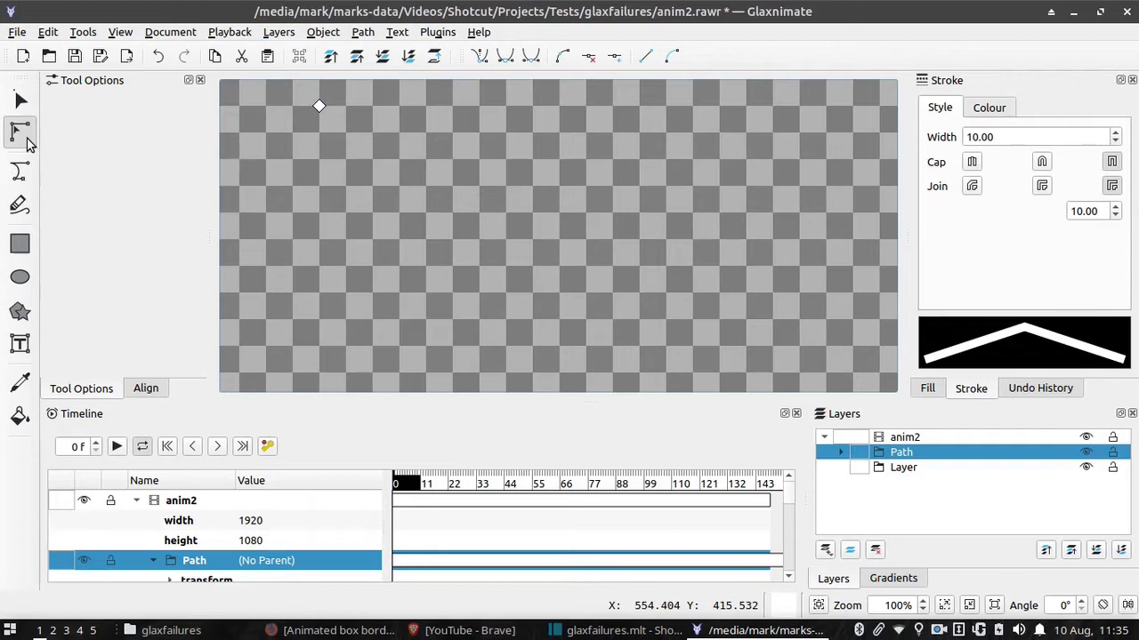
left_click(267, 446)
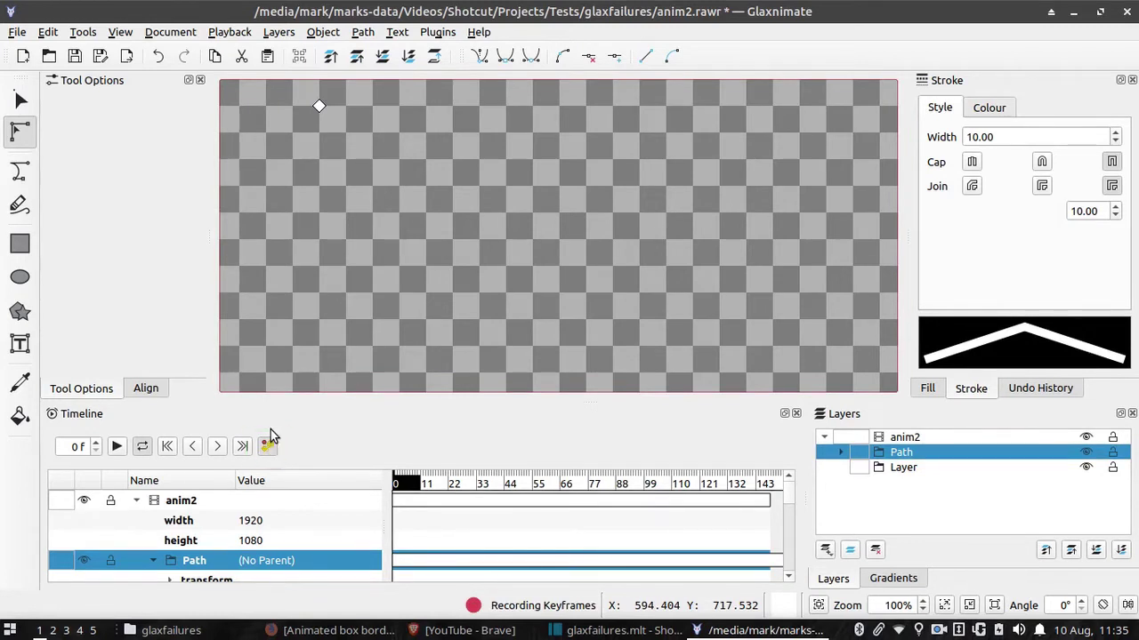
left_click(619, 60)
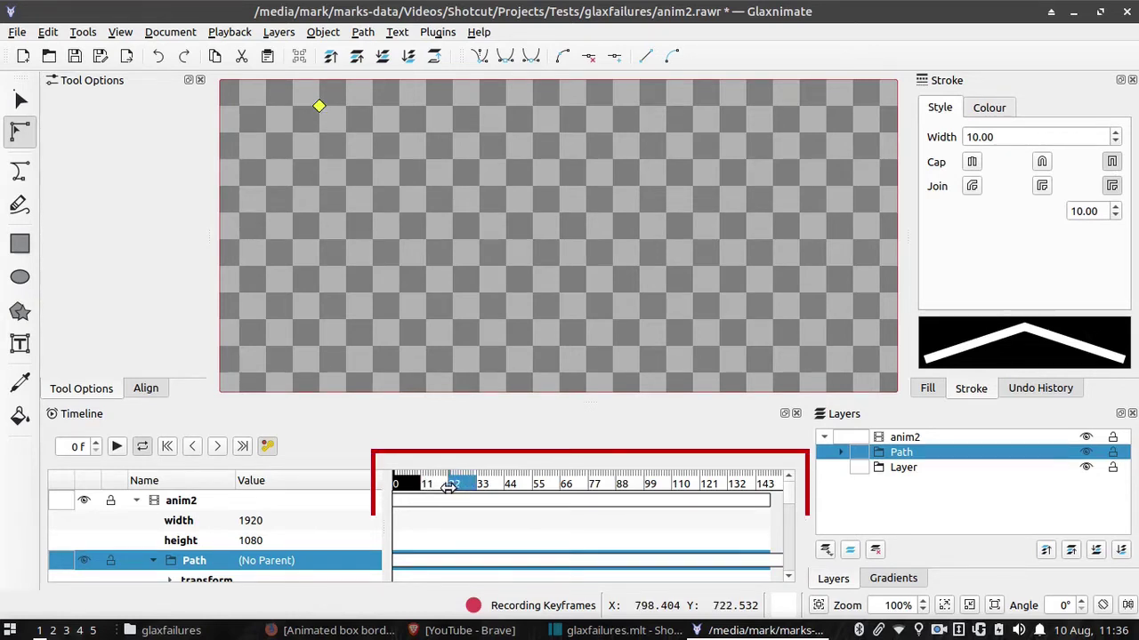
- At frame 33, extend the path rightward into a horizontal line across the top of the canvas
left_click(478, 484)
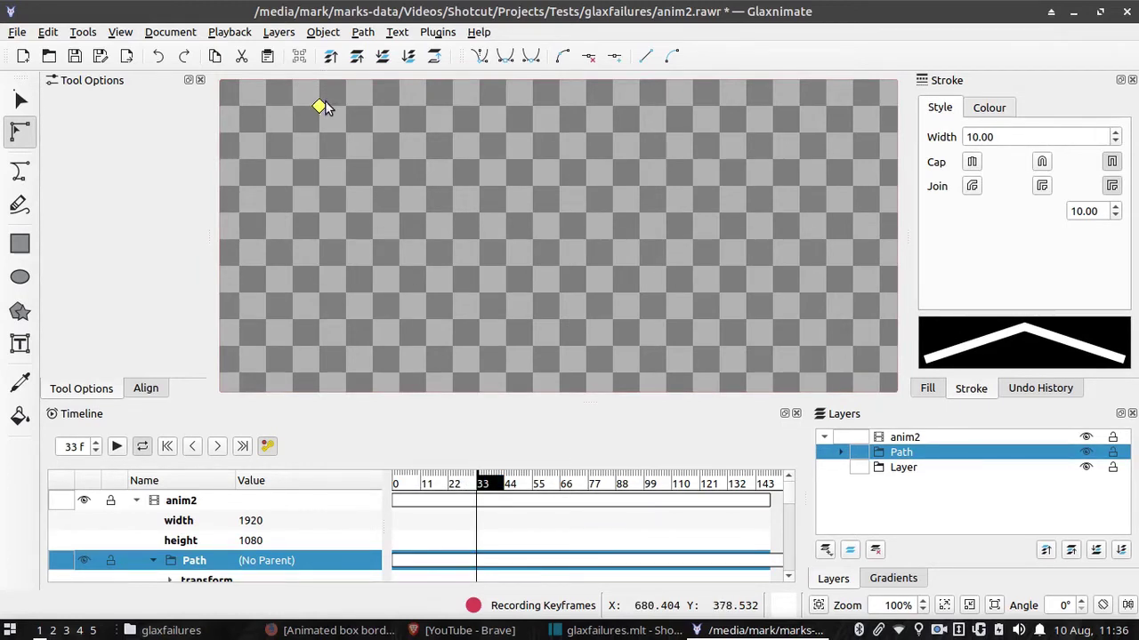
left_click_drag(320, 106, 754, 107)
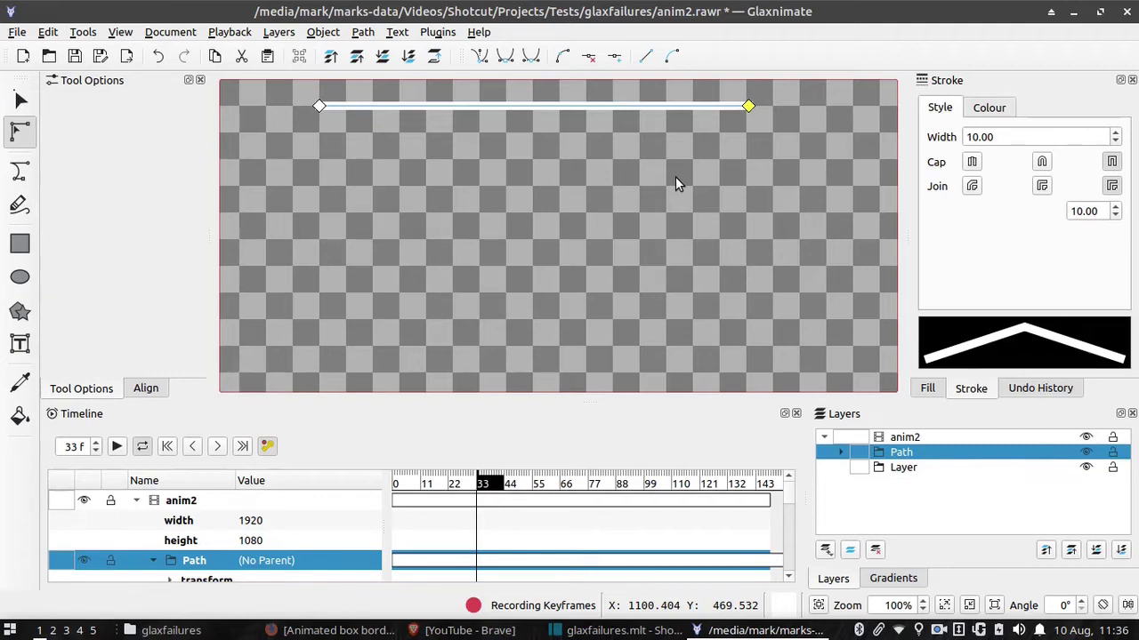
- At frame 55, extend the line down from its right end to form the right side
left_click(614, 56)
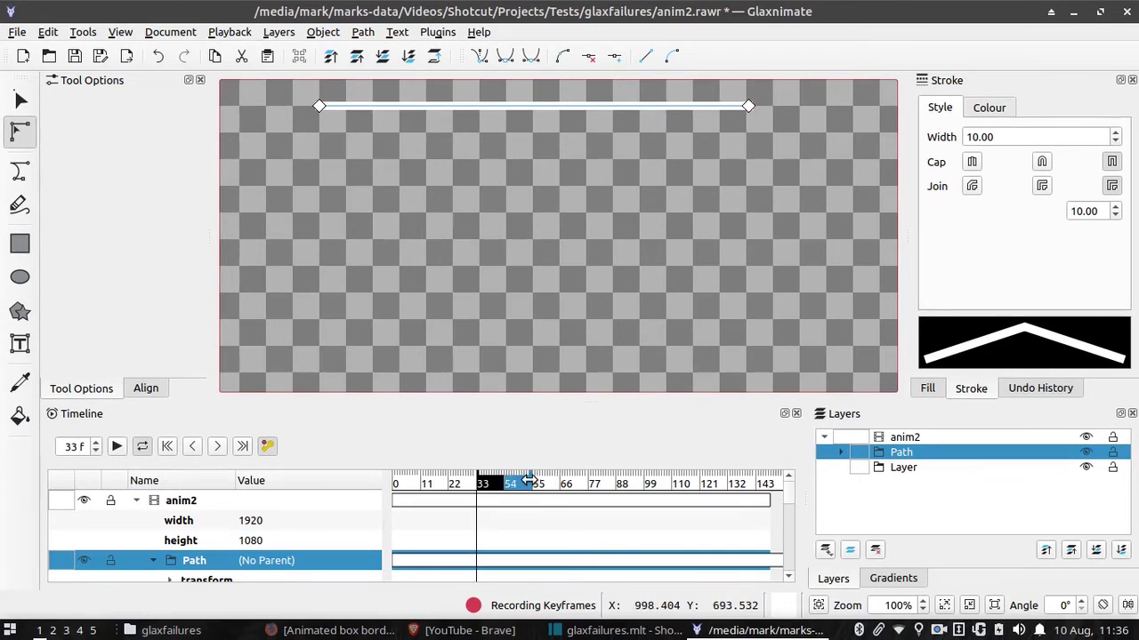
left_click(528, 481)
left_click(532, 481)
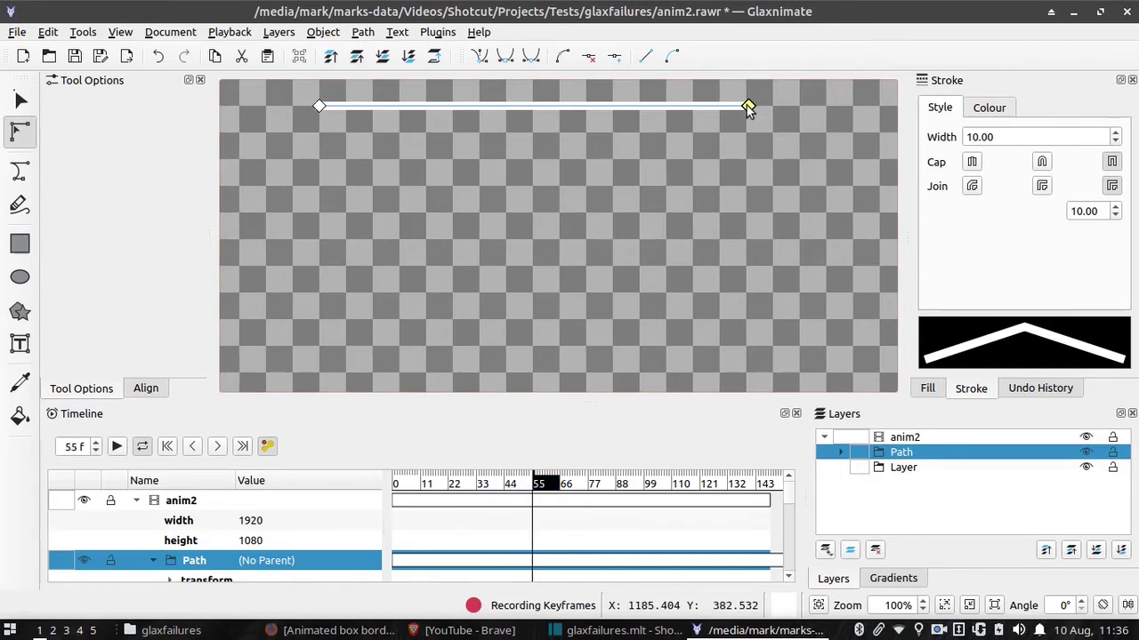
left_click_drag(748, 107, 748, 264)
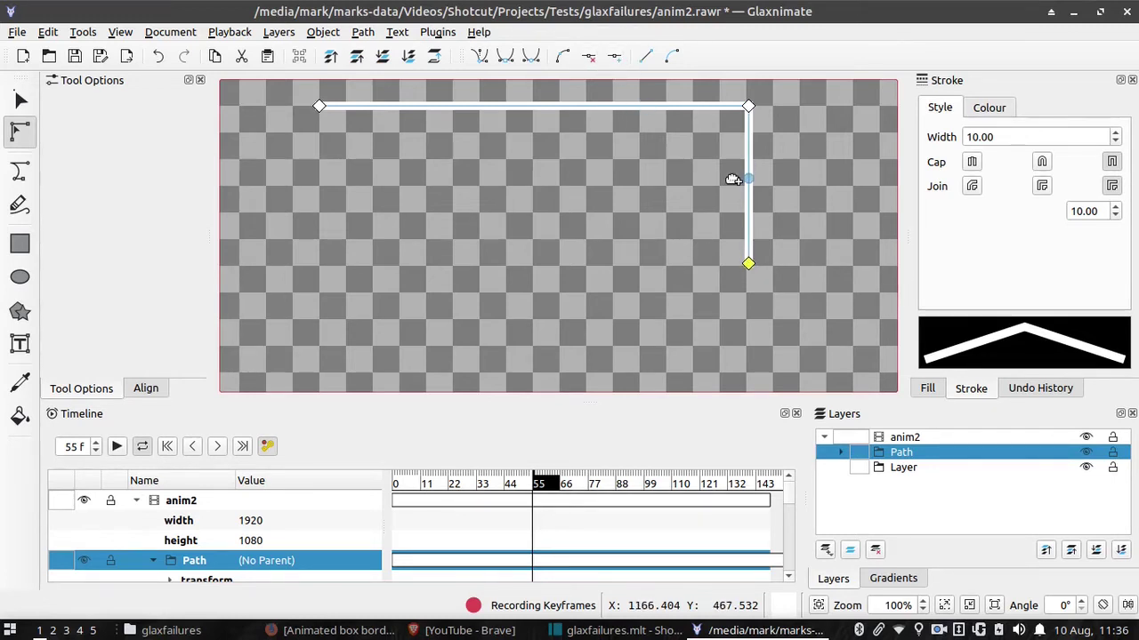
left_click(732, 276)
- At frame 88, extend the path left along the bottom edge
left_click(619, 483)
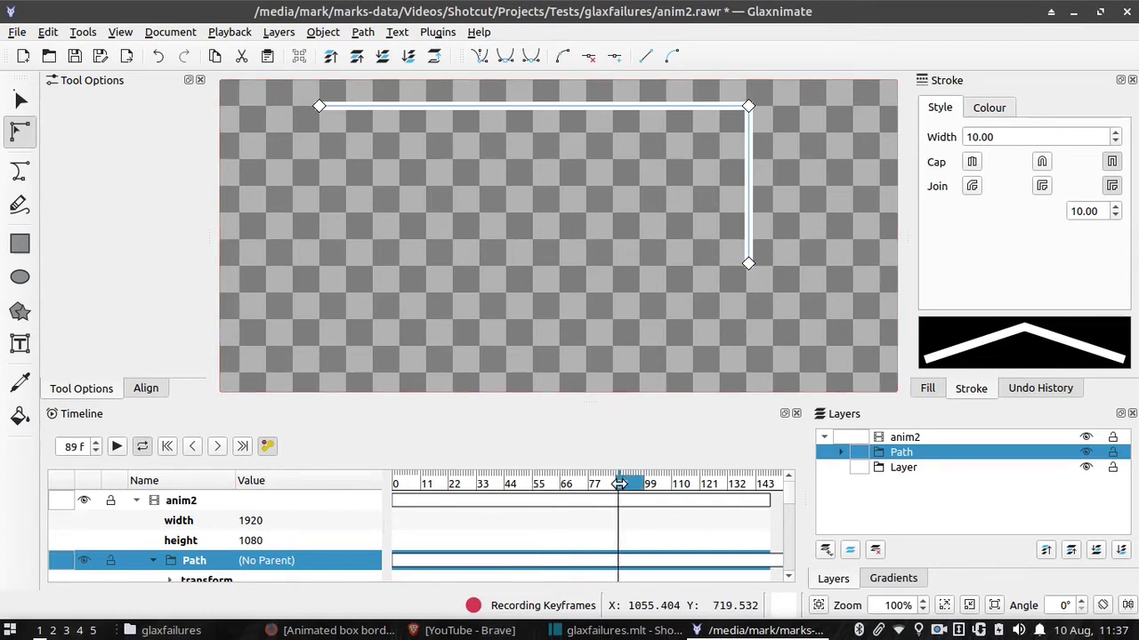
left_click(616, 483)
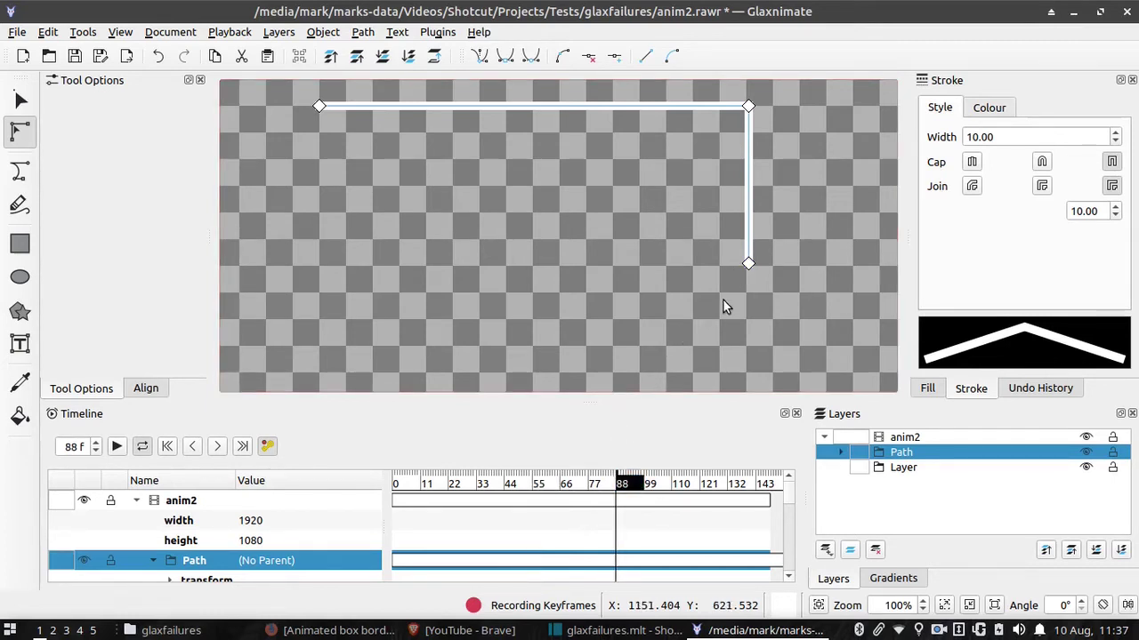
left_click_drag(745, 264, 317, 267)
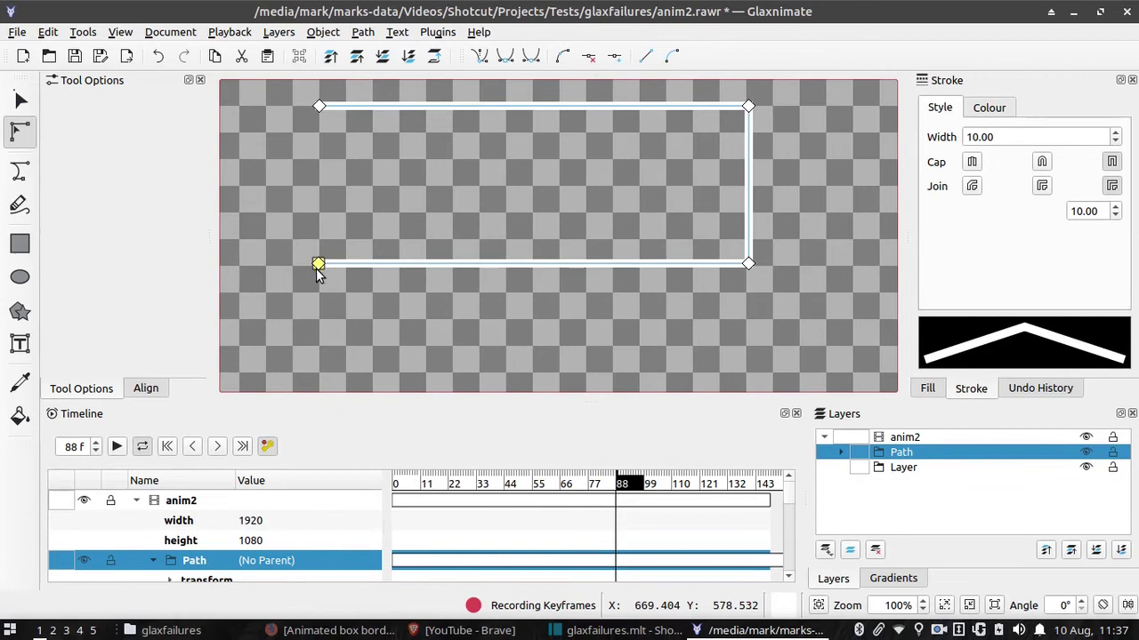
- At frame 110, bring the bottom-left node up onto the top-left starting corner, closing the box
left_click(285, 377)
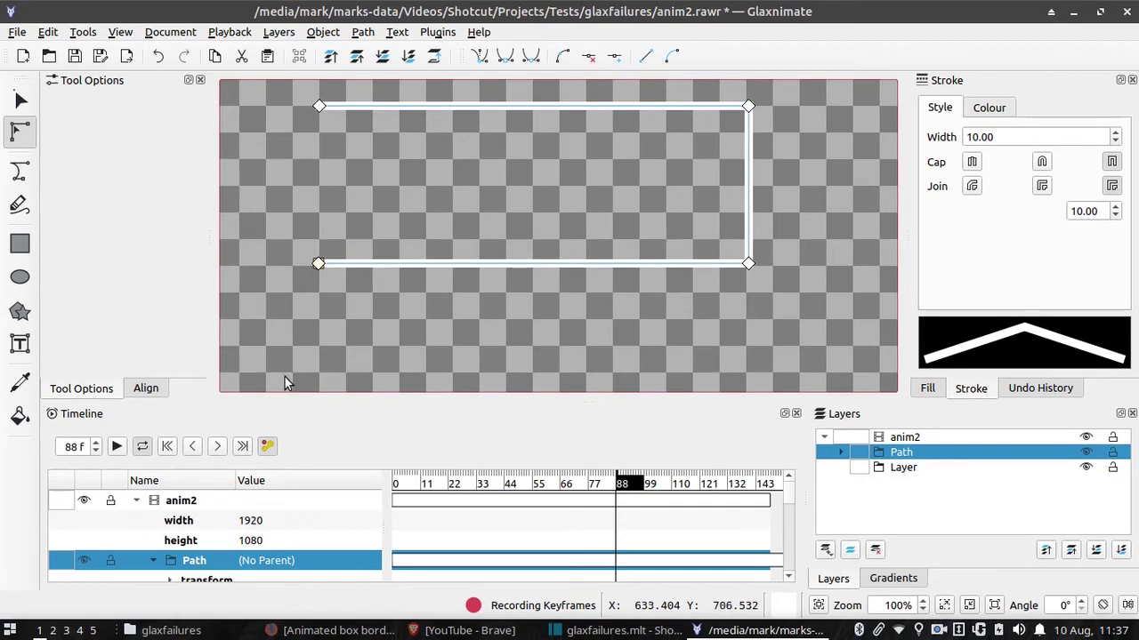
left_click(673, 496)
left_click_drag(318, 264, 318, 112)
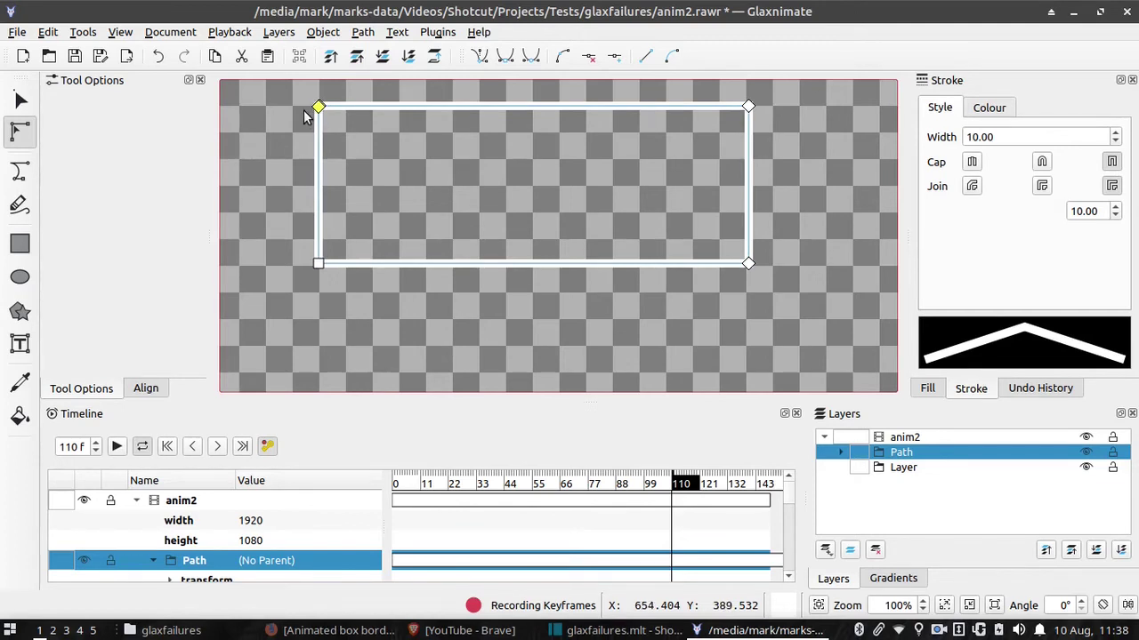
scroll(303, 109, "up", 15)
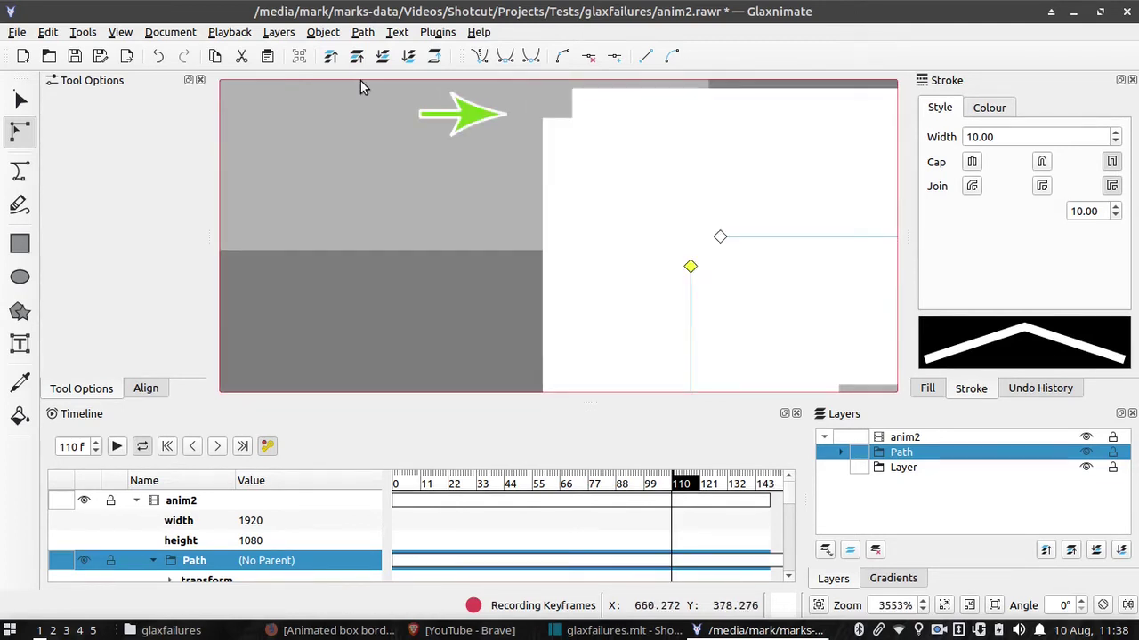
left_click_drag(690, 264, 694, 237)
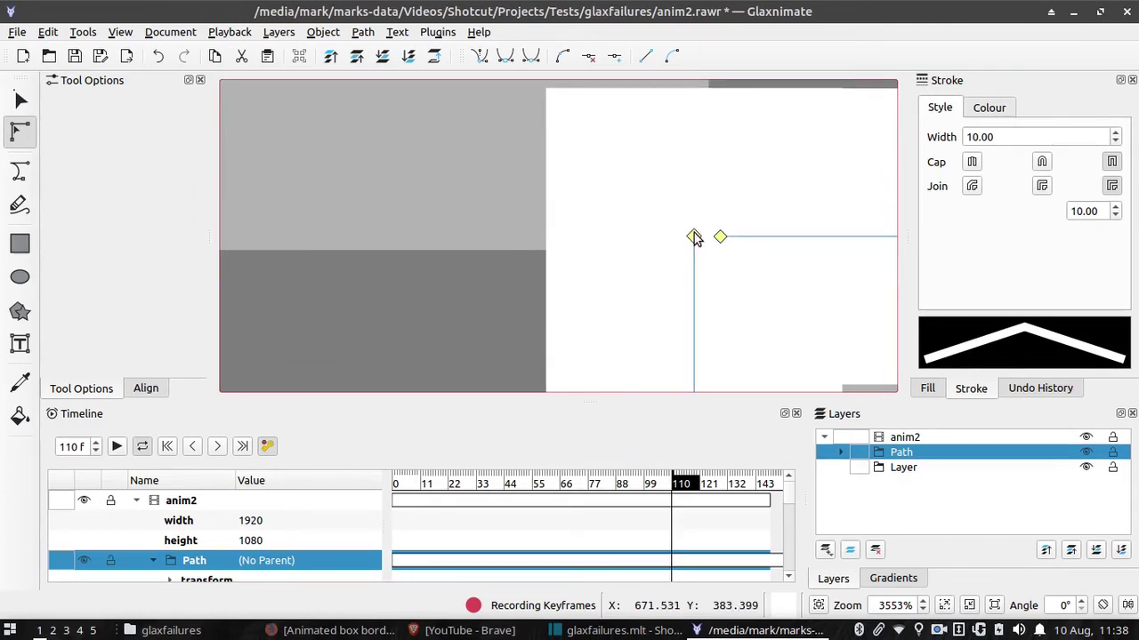
scroll(505, 253, "down", 10)
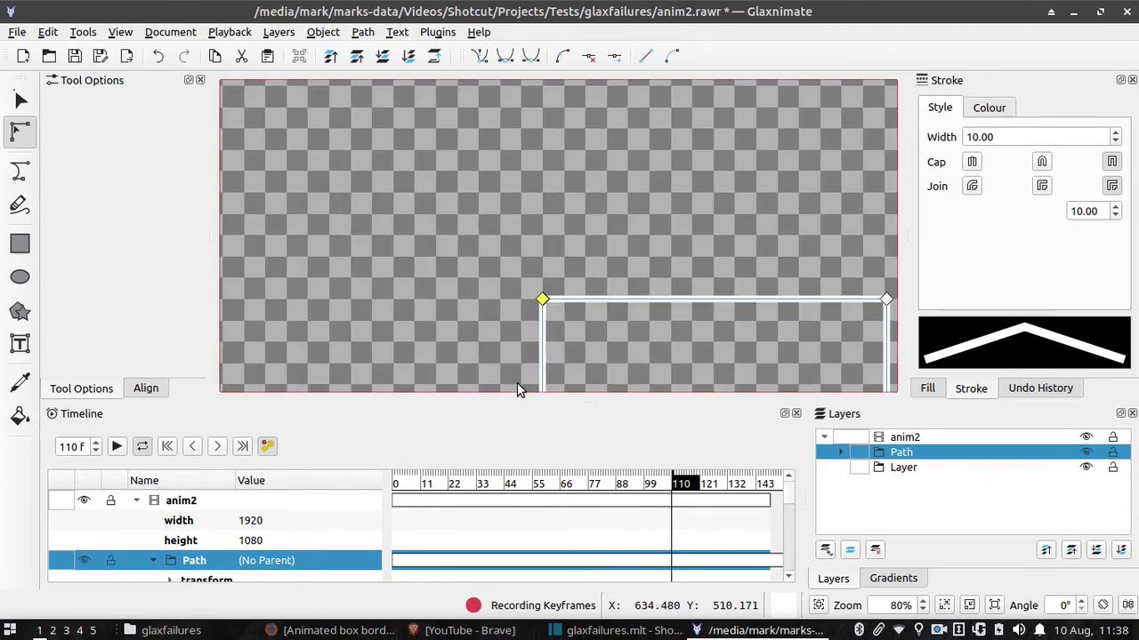
- Fit the canvas in view, turn off keyframe recording, and play the animation from frame 0 to check it
left_click(818, 606)
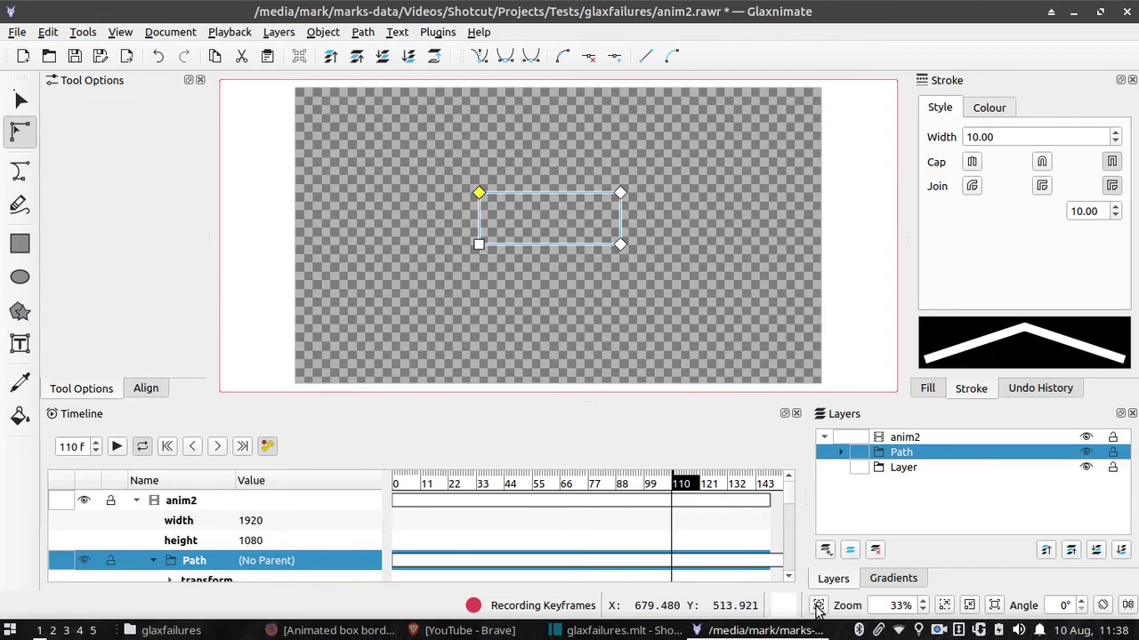
scroll(549, 223, "up", 6)
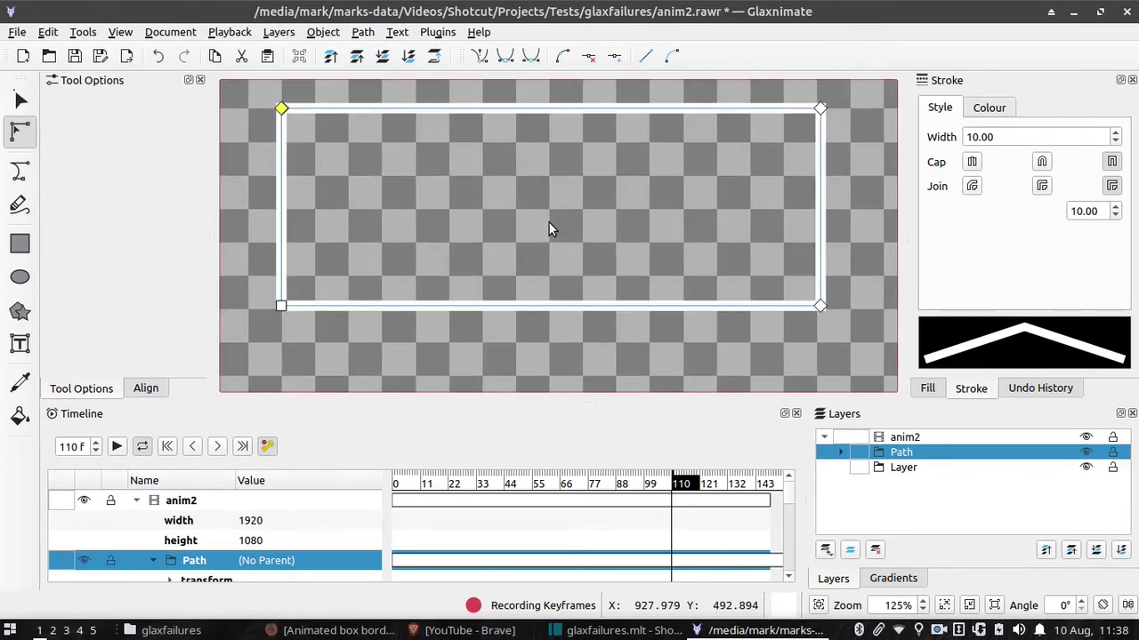
left_click(268, 446)
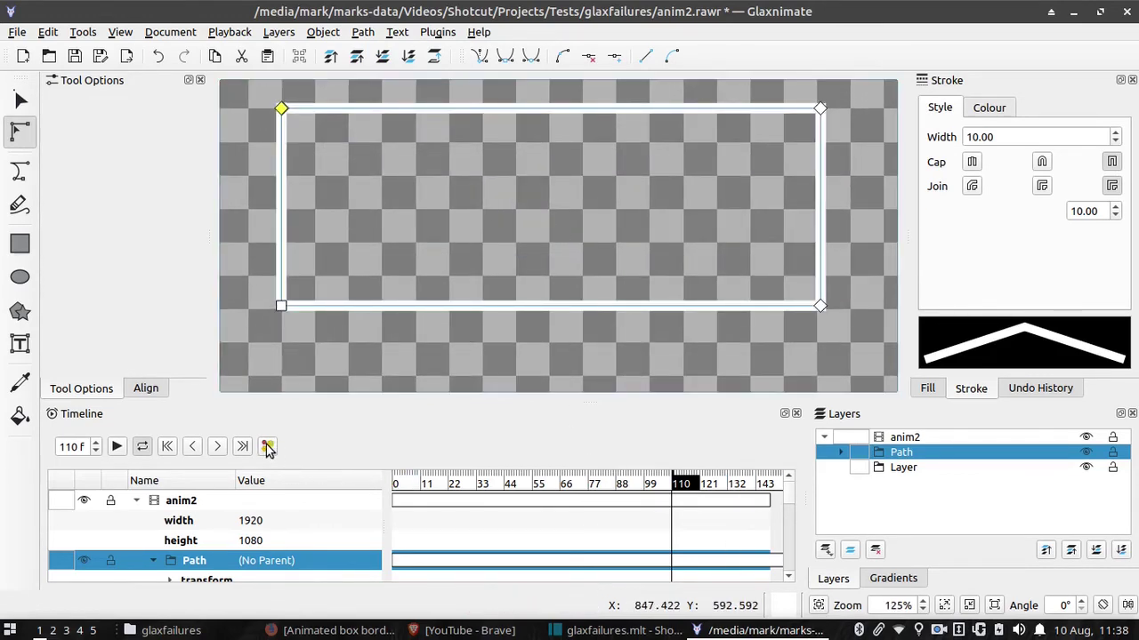
left_click_drag(401, 500, 390, 500)
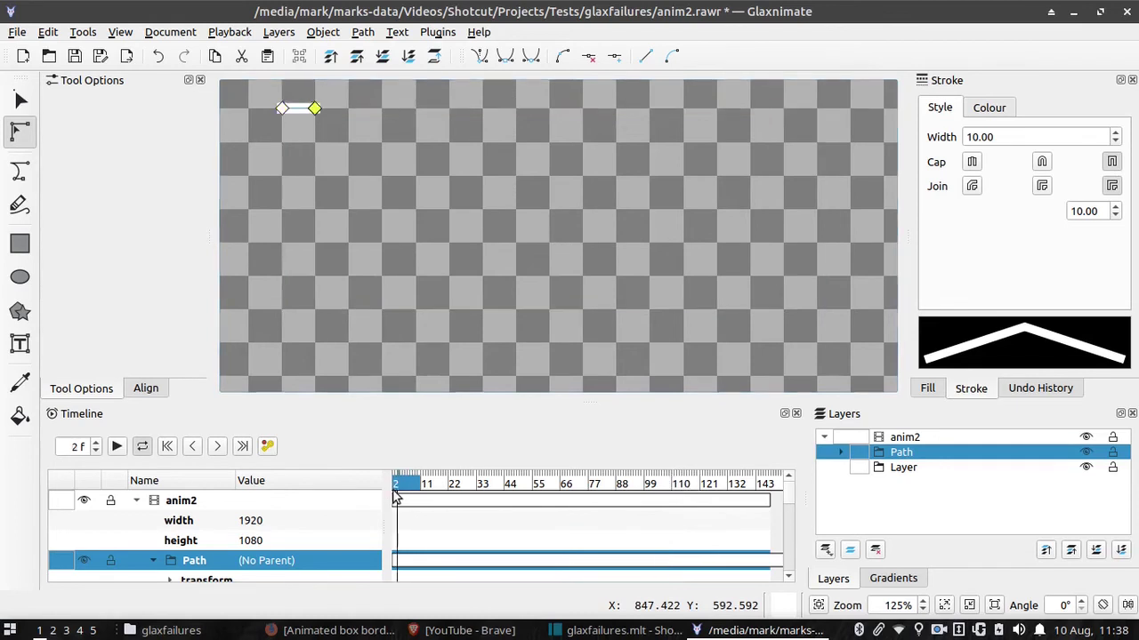
left_click(116, 446)
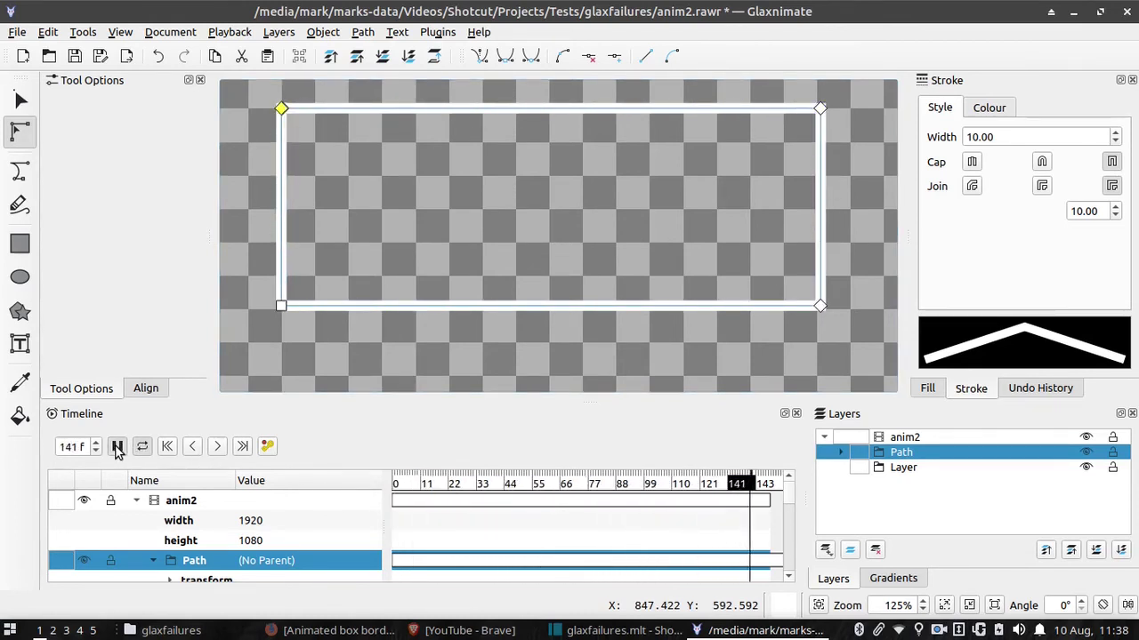
left_click(117, 447)
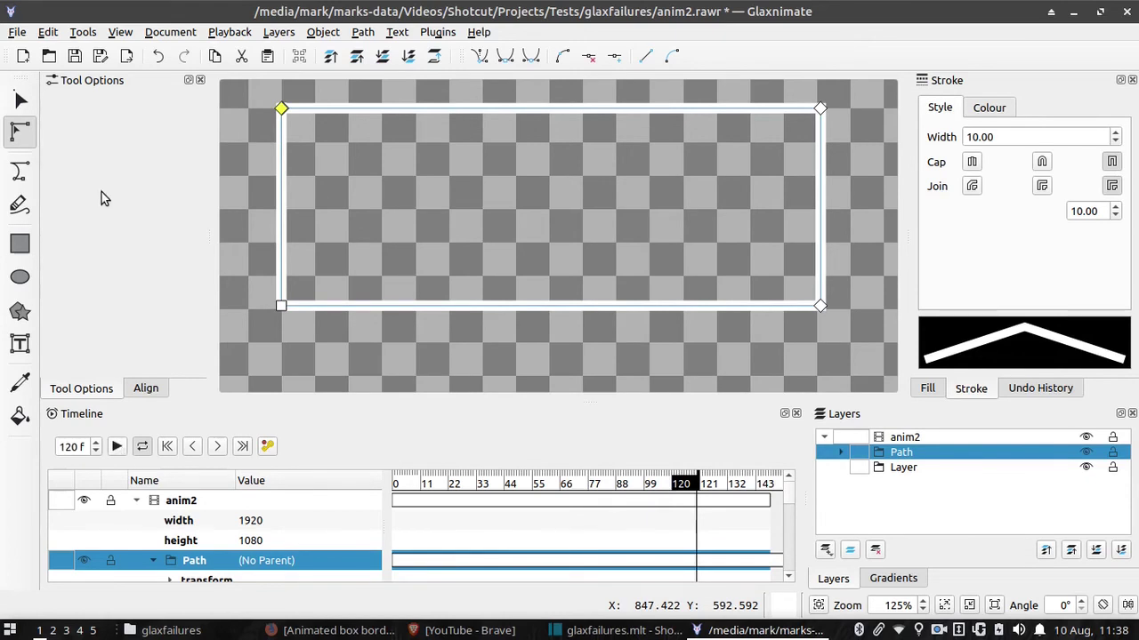
- Save the anim2.rawr animation file
left_click(17, 32)
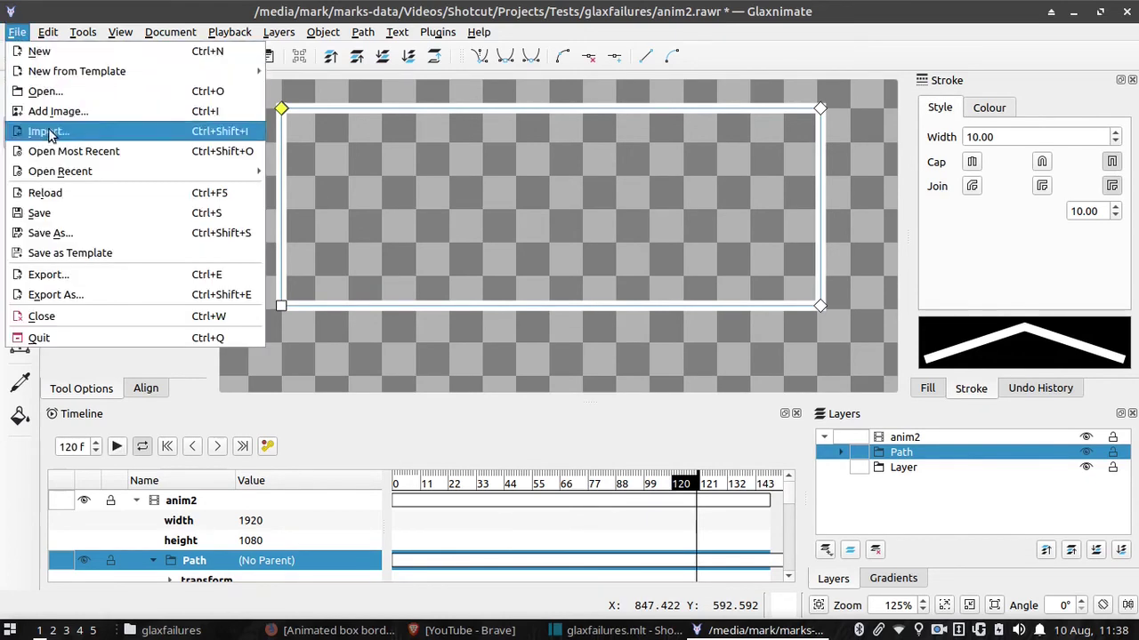
left_click(70, 212)
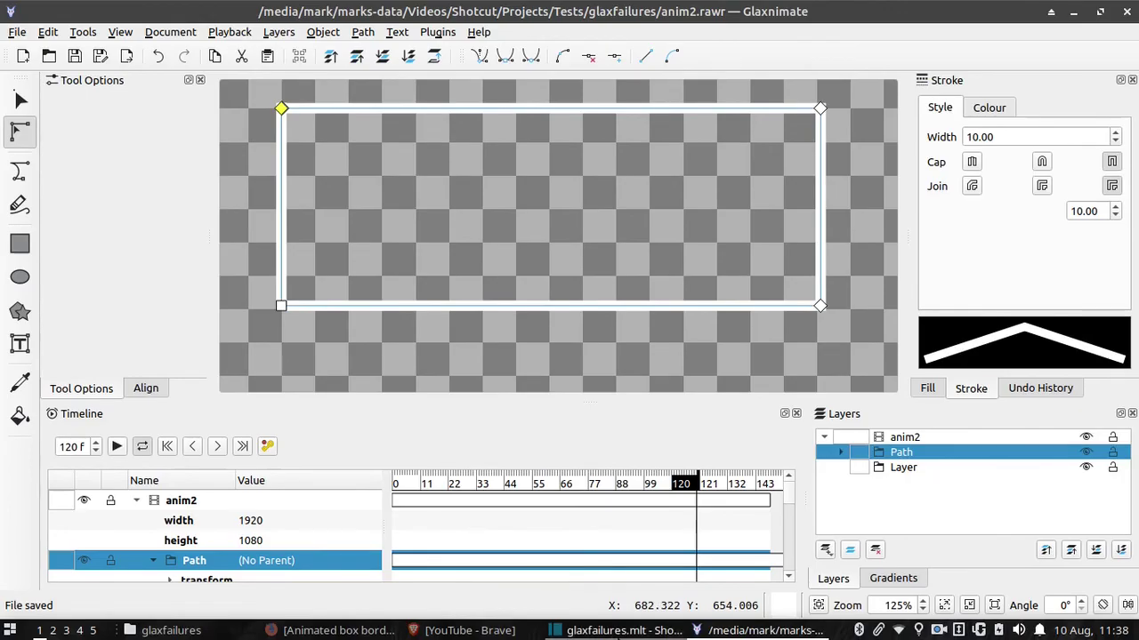
left_click(618, 631)
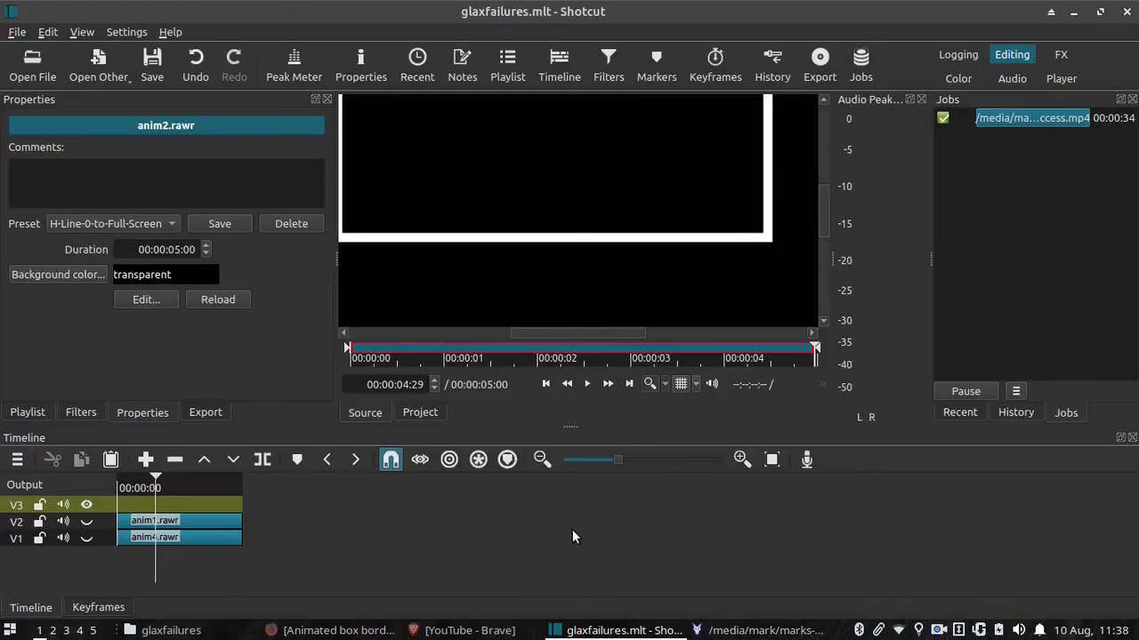
- Place anim2.rawr on track V3 and play the project to watch the box border draw
left_click(649, 383)
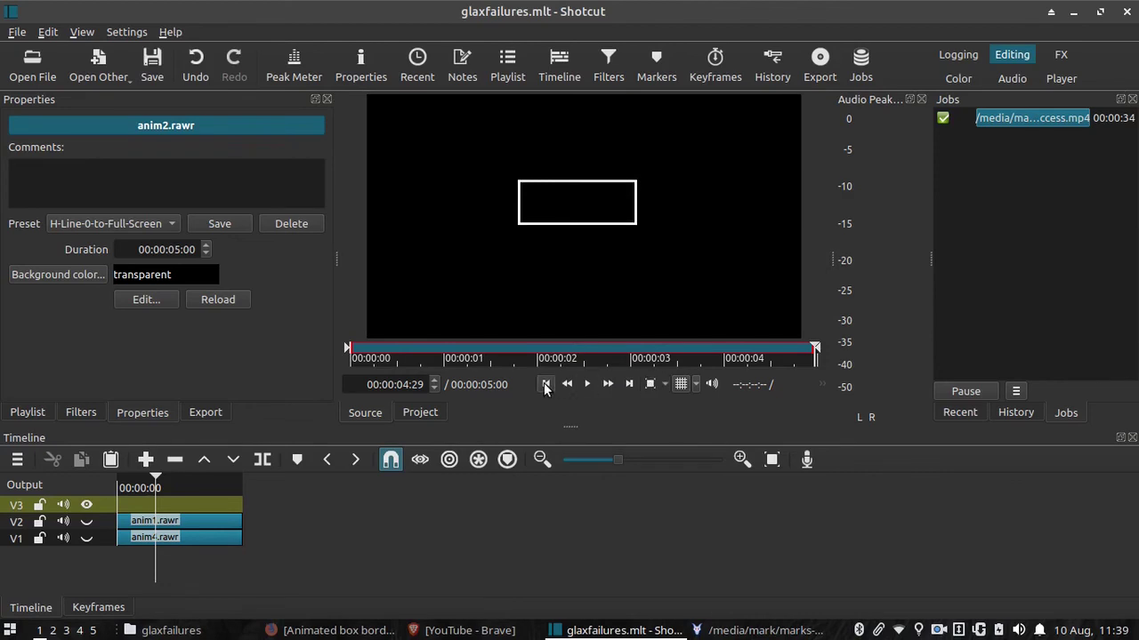
left_click_drag(236, 457, 136, 507)
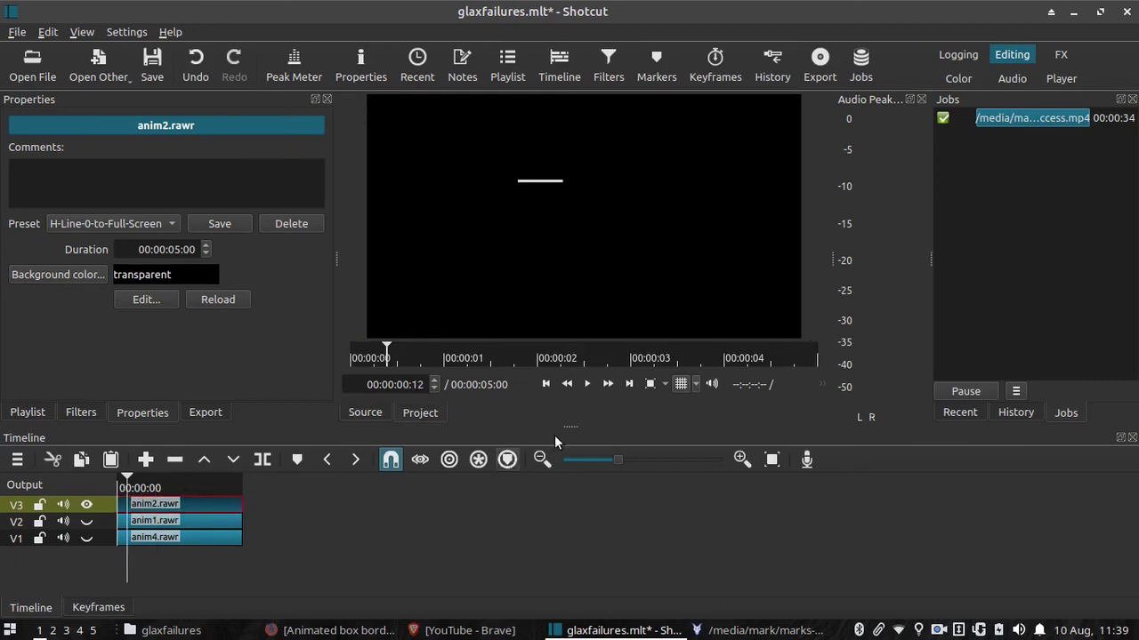
left_click(652, 384)
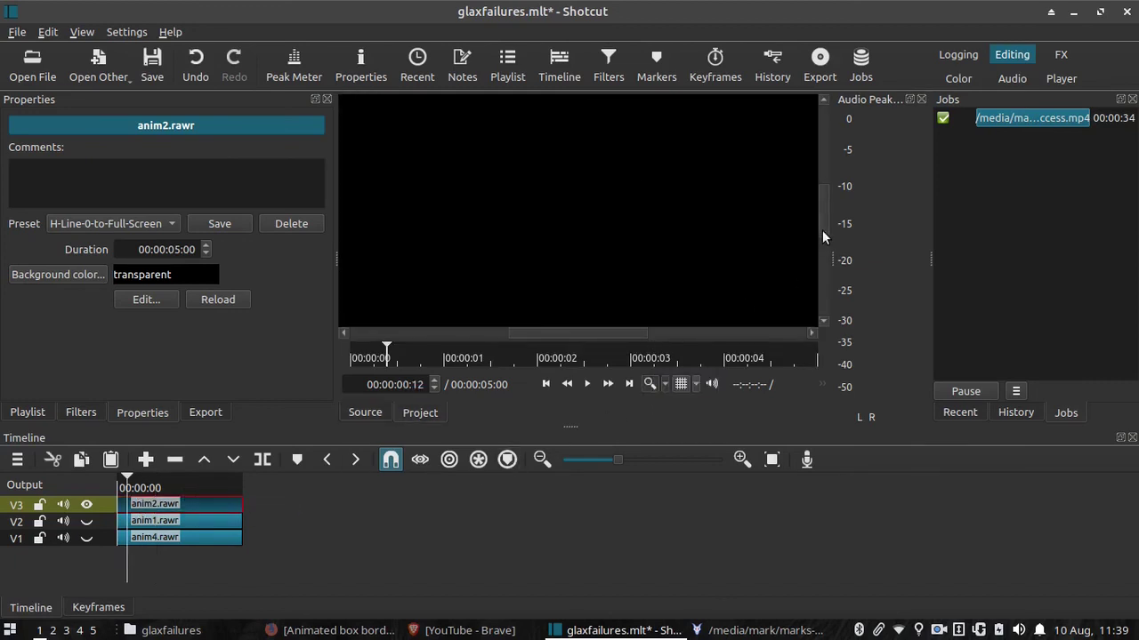
left_click_drag(822, 230, 822, 213)
mouse_move(594, 334)
left_mouse_down()
mouse_move(572, 335)
mouse_move(584, 336)
left_mouse_up()
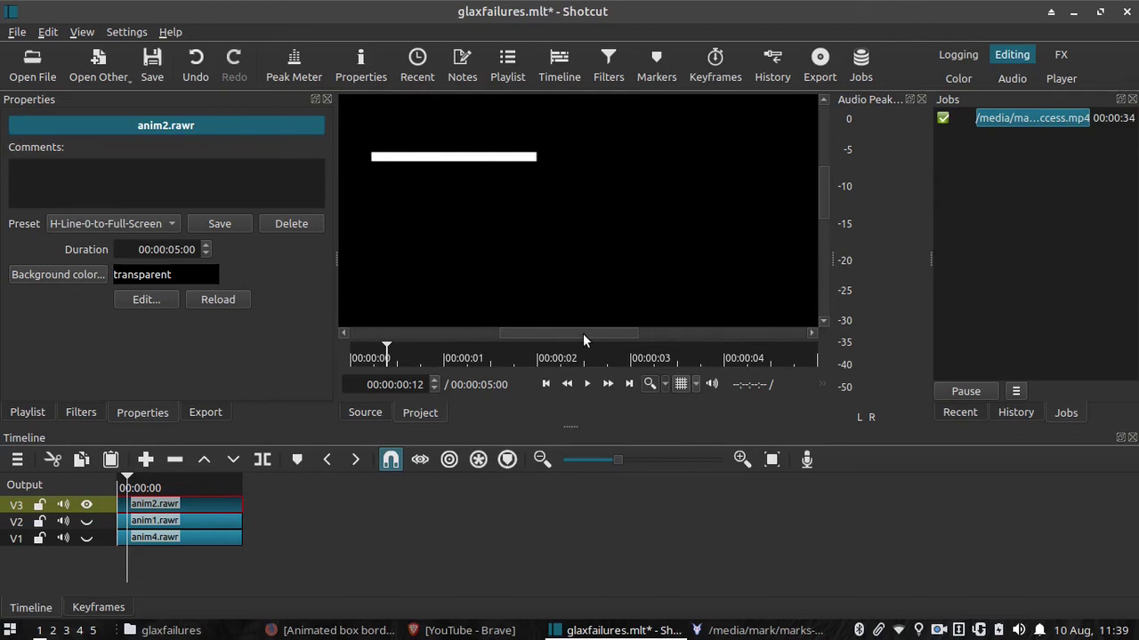
scroll(826, 217, "down", 2)
left_click(587, 385)
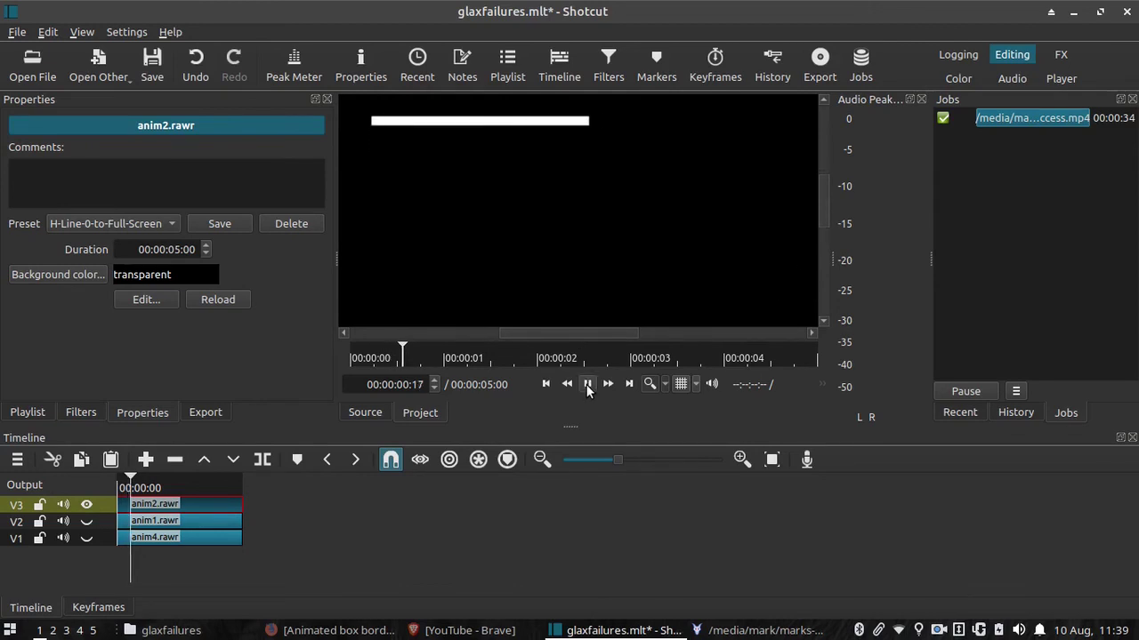